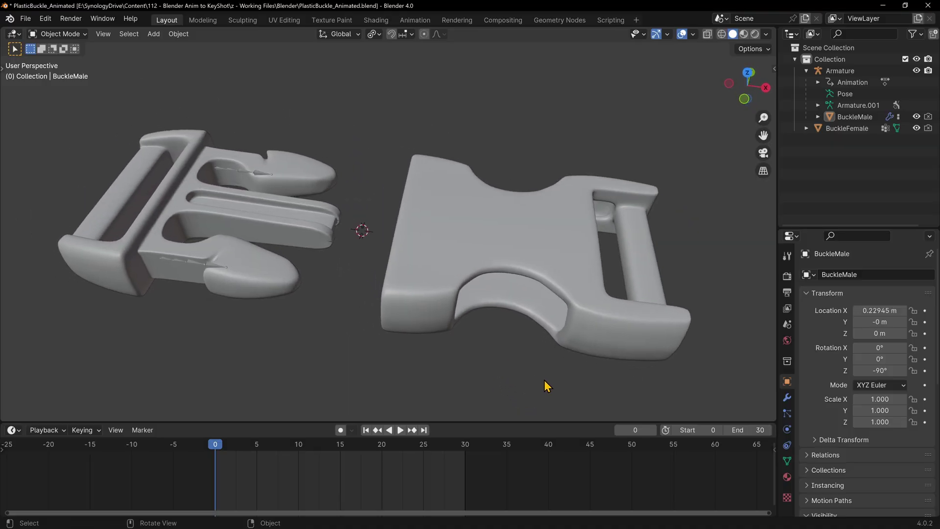
Switch to top view, hide BuckleMale and select the Armature through its bones
{"action": "key", "text": "KP_7"}
{"action": "middle_click_drag", "start_coordinate": [507, 295], "coordinate": [533, 345], "text": "shift"}
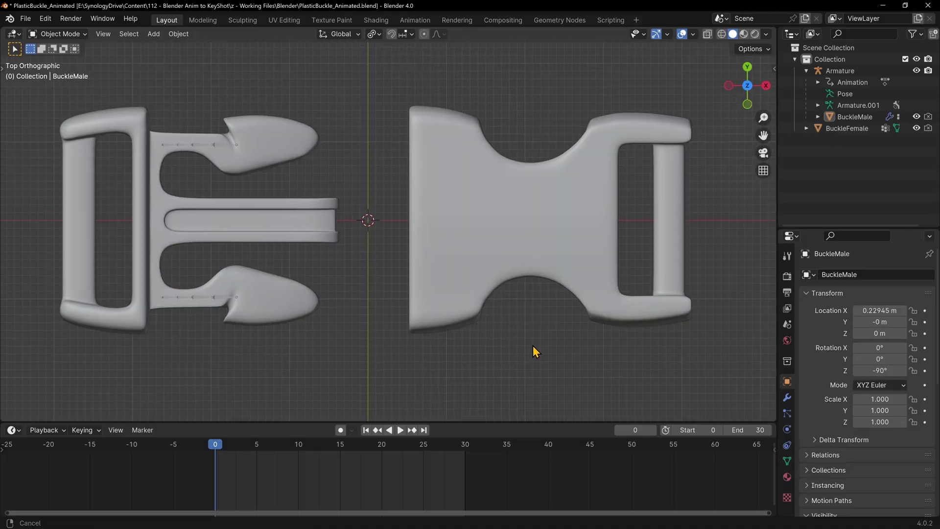
{"action": "left_click", "coordinate": [301, 151]}
{"action": "key", "text": "h"}
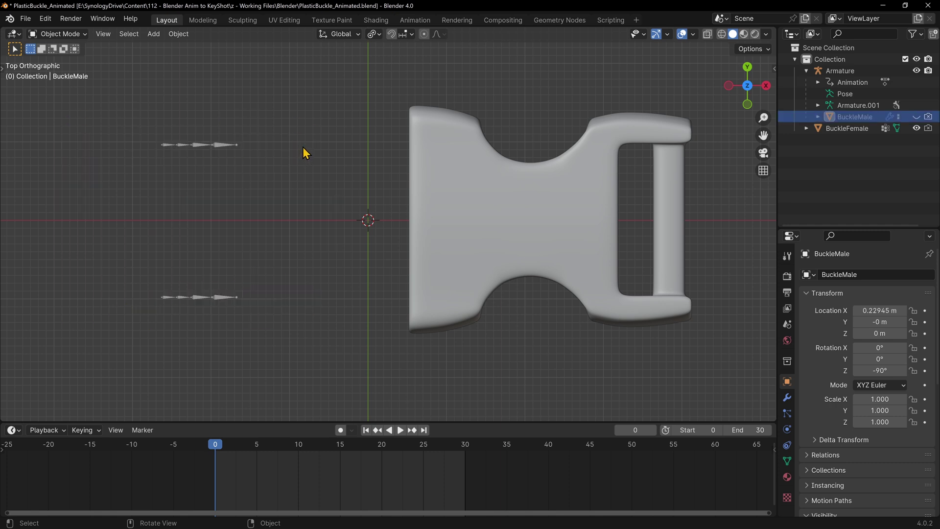
{"action": "left_click", "coordinate": [218, 144]}
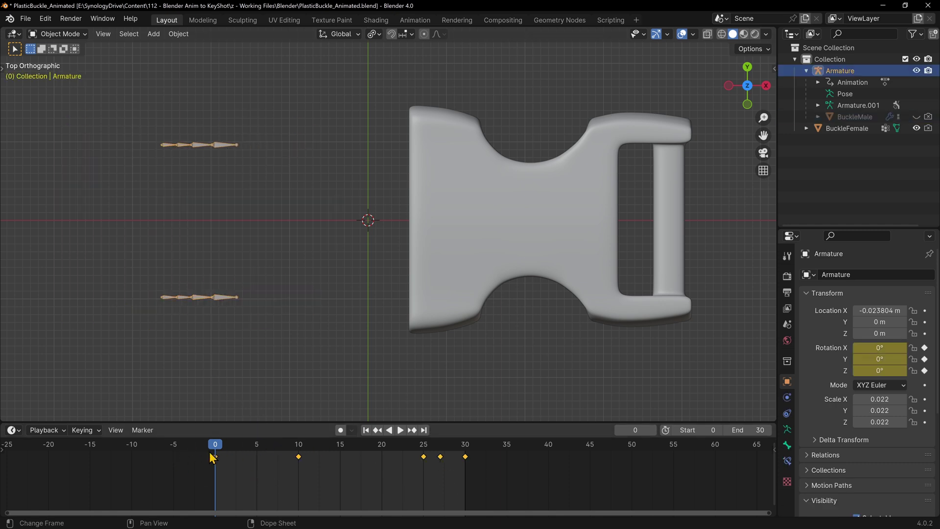
Play and scrub the armature animation, then unhide BuckleMale and play it again
{"action": "key", "text": "space"}
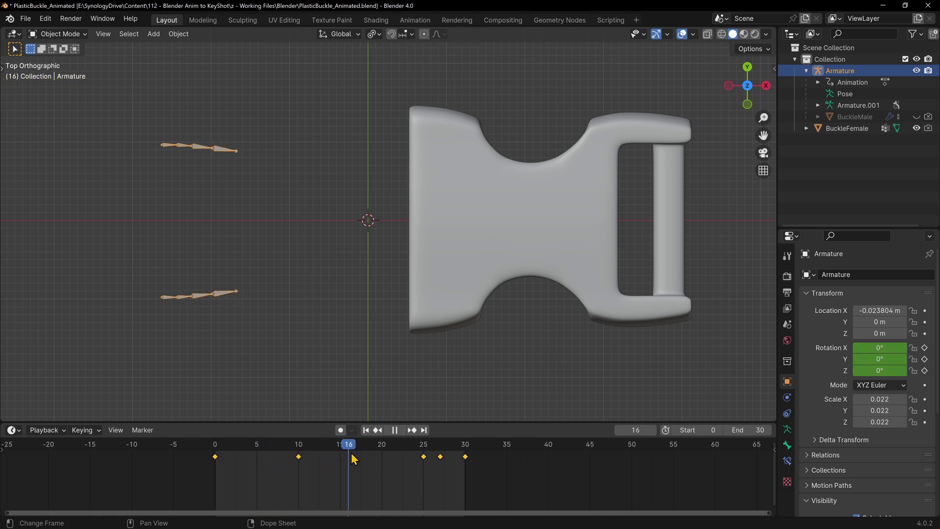
{"action": "left_click_drag", "start_coordinate": [426, 462], "coordinate": [219, 457]}
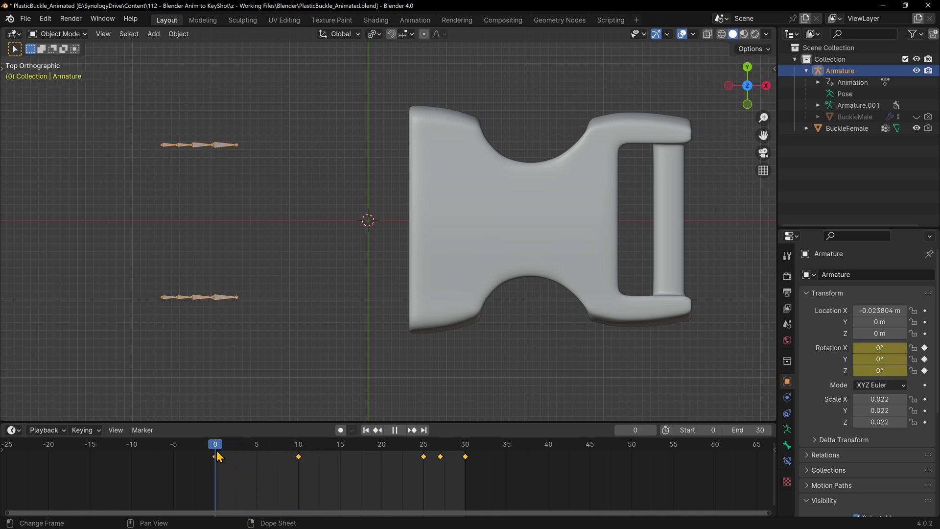
{"action": "key", "text": "alt+h"}
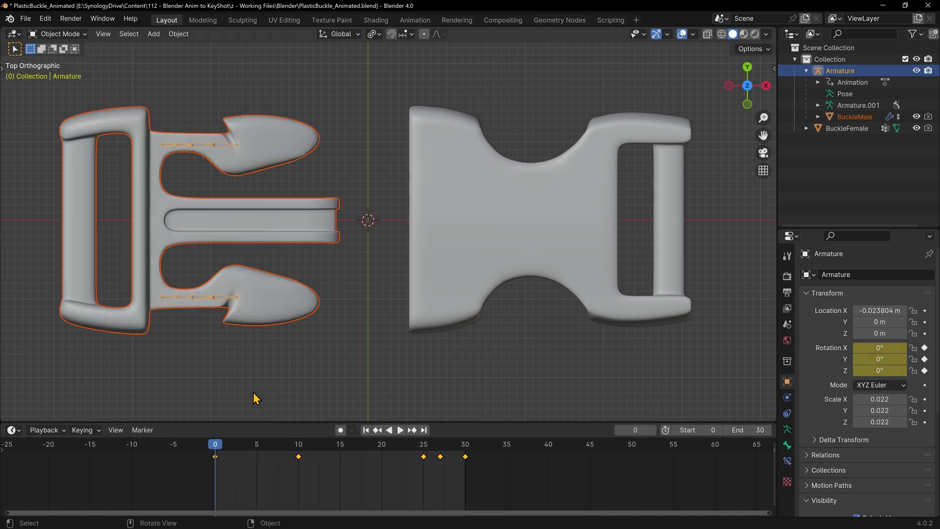
{"action": "key", "text": "space"}
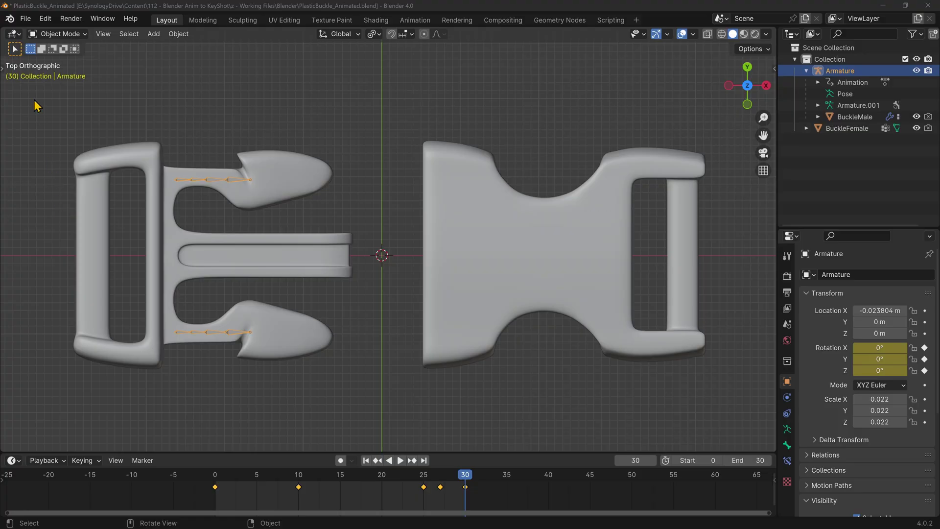
Export an FBX with Bake Animation enabled and Force Start/End Keying unchecked
{"action": "left_click", "coordinate": [25, 18]}
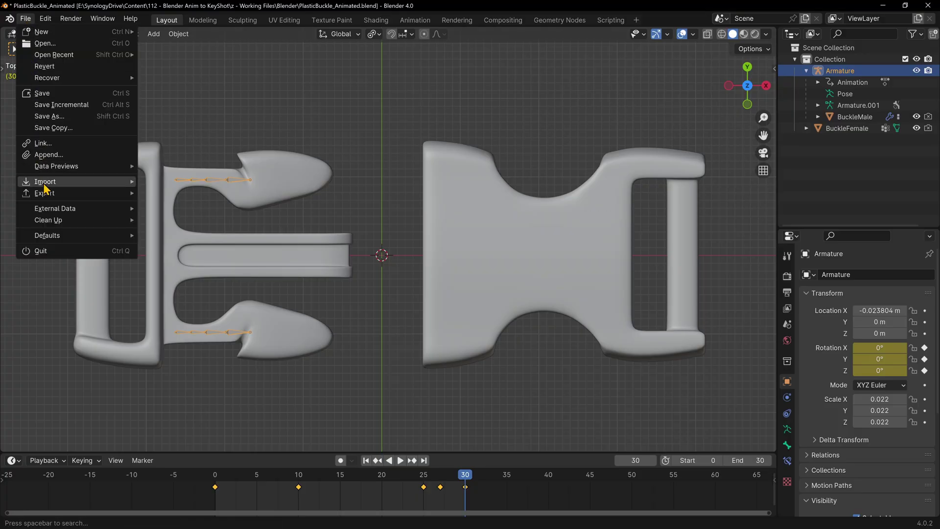
{"action": "mouse_move", "coordinate": [49, 196]}
{"action": "left_click", "coordinate": [170, 296]}
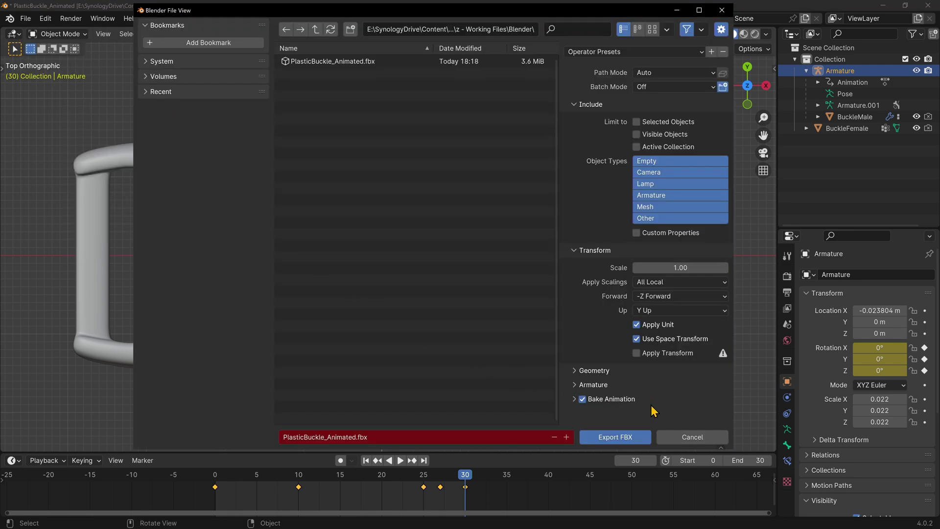
{"action": "left_click", "coordinate": [575, 399]}
{"action": "scroll", "coordinate": [576, 398], "scroll_direction": "down", "scroll_amount": 4}
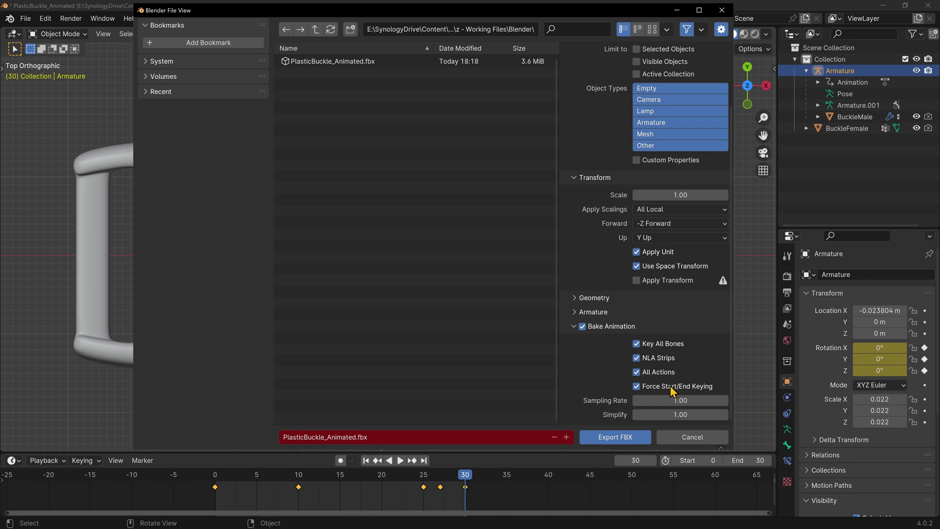
{"action": "left_click", "coordinate": [636, 388]}
{"action": "left_click", "coordinate": [618, 437]}
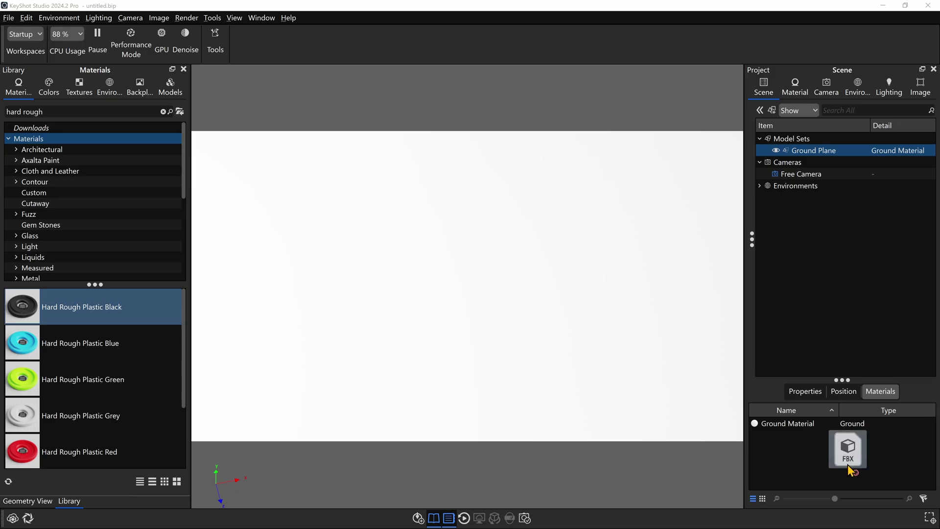
Import the FBX with animation, make both halves Hard Rough Plastic Black, and show the timeline
{"action": "left_click_drag", "start_coordinate": [849, 468], "coordinate": [504, 304]}
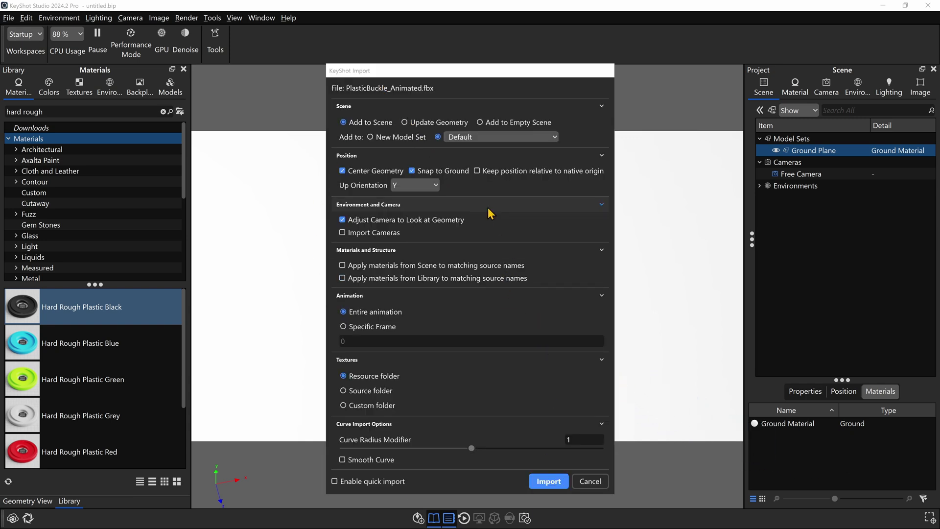
{"action": "left_click", "coordinate": [546, 481]}
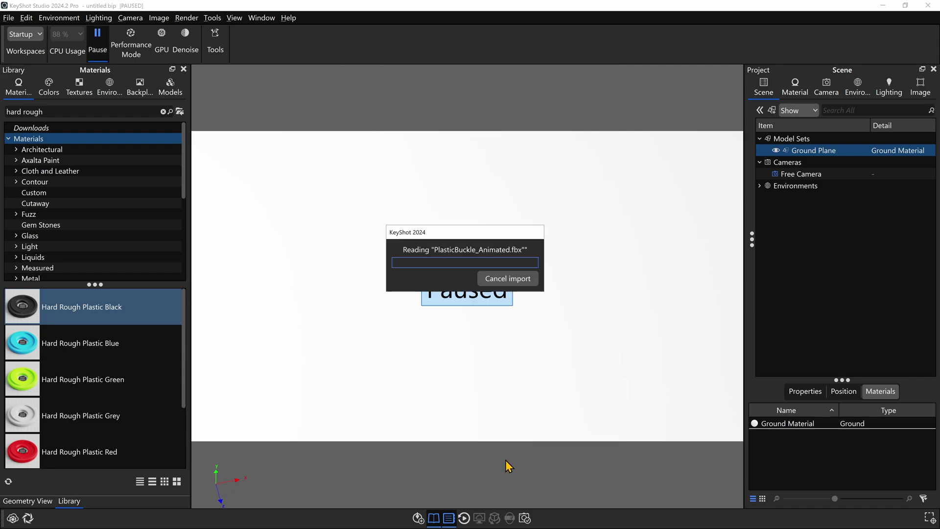
{"action": "left_click_drag", "start_coordinate": [126, 308], "coordinate": [306, 269]}
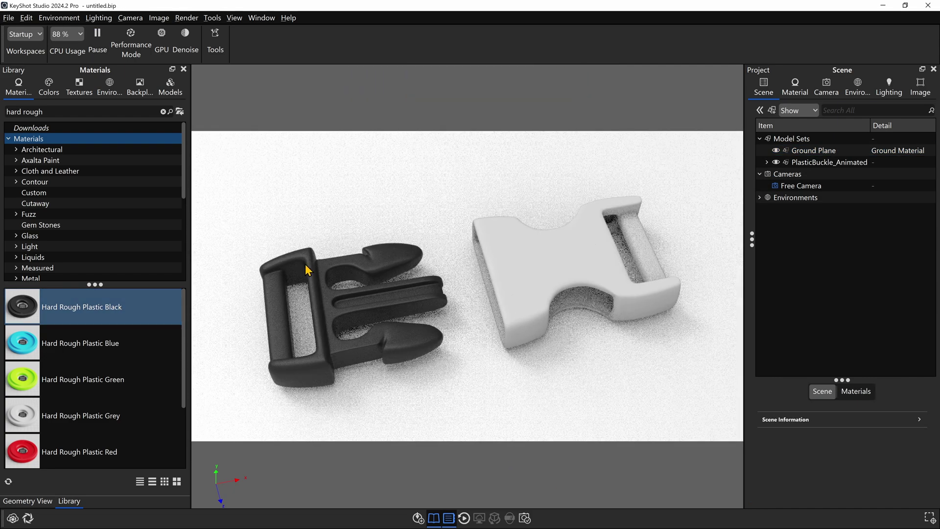
{"action": "left_click_drag", "start_coordinate": [524, 254], "coordinate": [526, 256]}
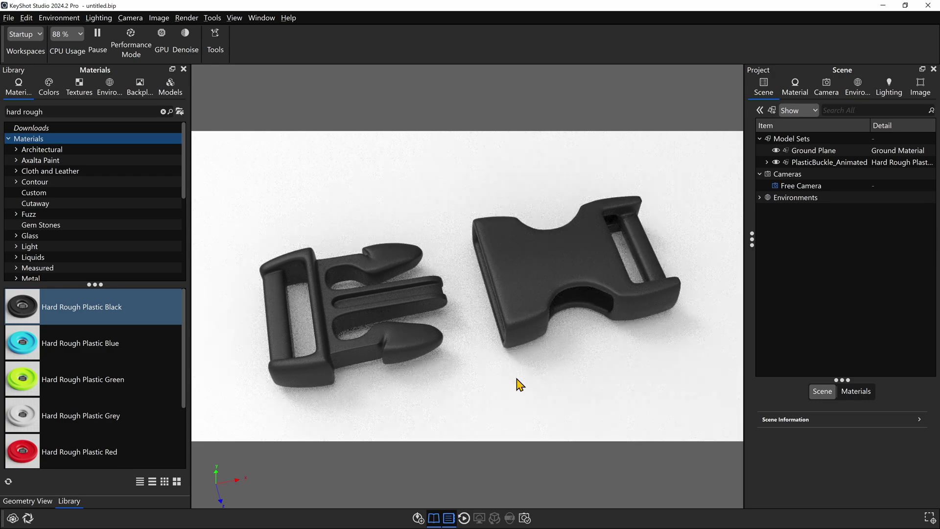
{"action": "key", "text": "n"}
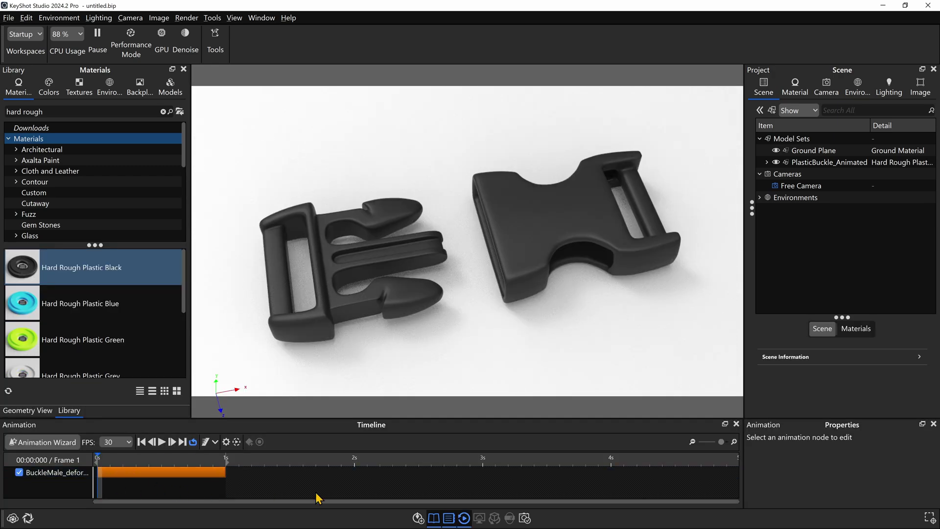
Zoom into the Animation timeline and play the imported buckle animation
{"action": "left_click", "coordinate": [734, 442]}
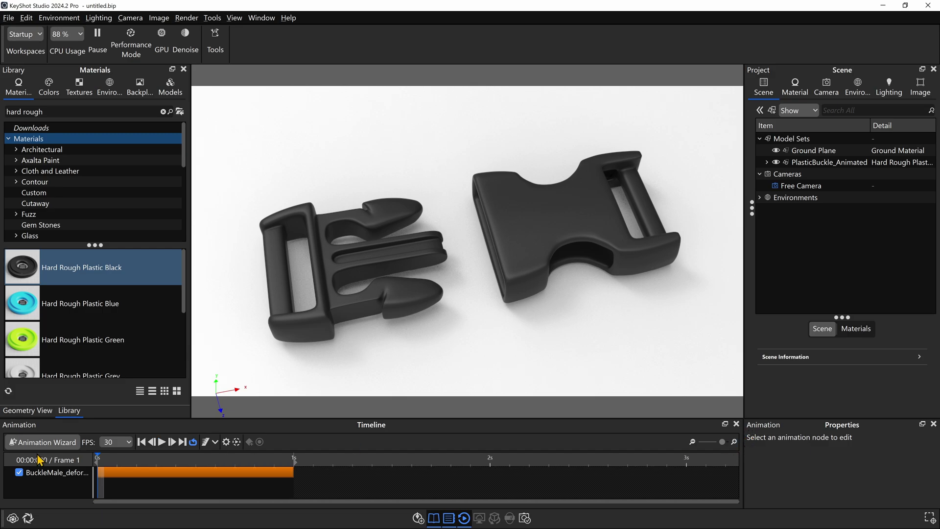
{"action": "left_click", "coordinate": [162, 441]}
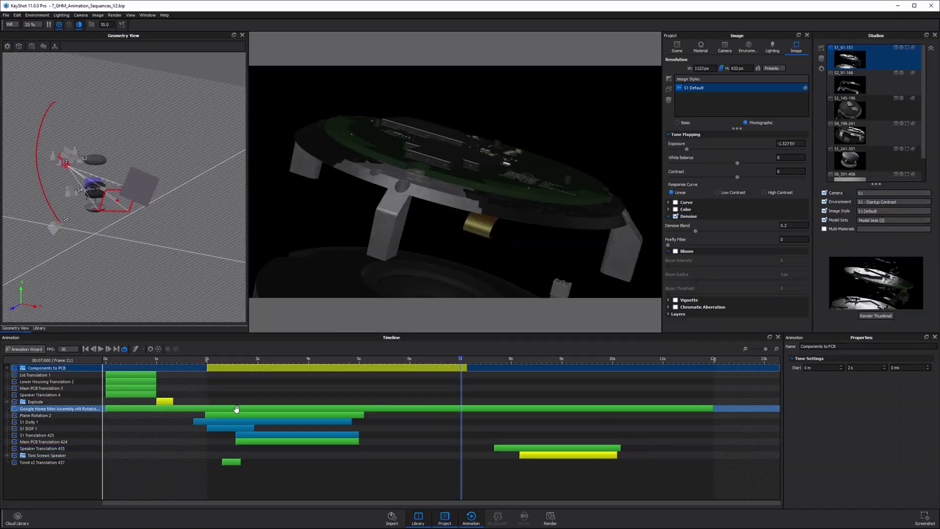
Select a track row in the other scene's Animation timeline
{"action": "left_click", "coordinate": [282, 426]}
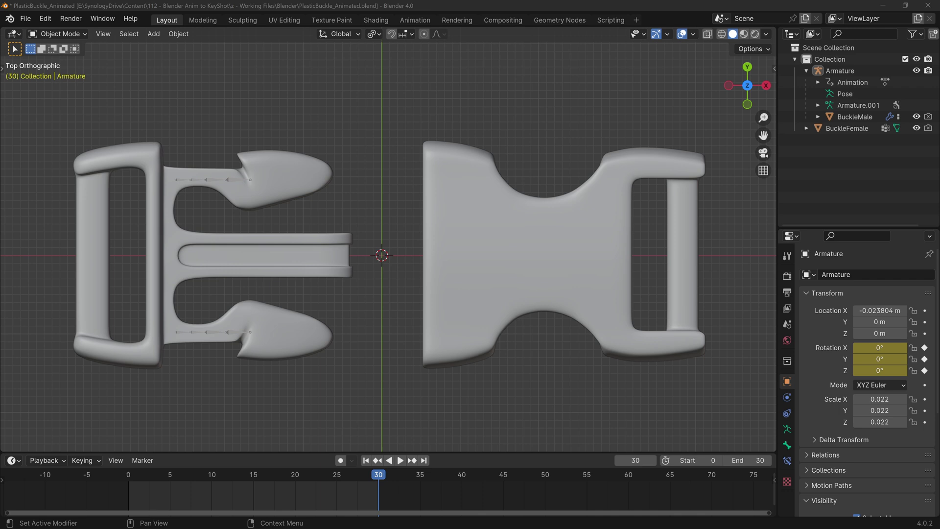
Select the buckle armature and briefly play its animation, stopping at frame 0
{"action": "left_click", "coordinate": [232, 333]}
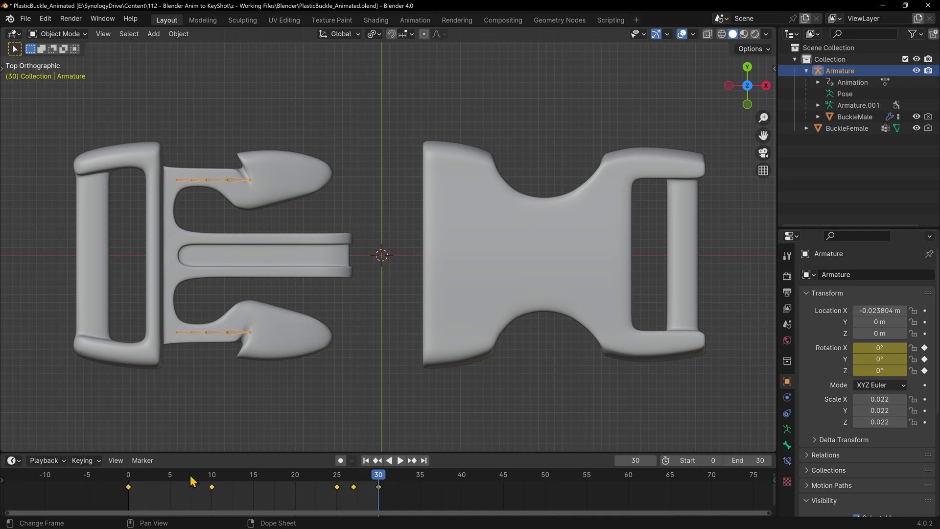
{"action": "left_click", "coordinate": [138, 476]}
{"action": "key", "text": "space"}
{"action": "left_click", "coordinate": [130, 475]}
{"action": "key", "text": "space"}
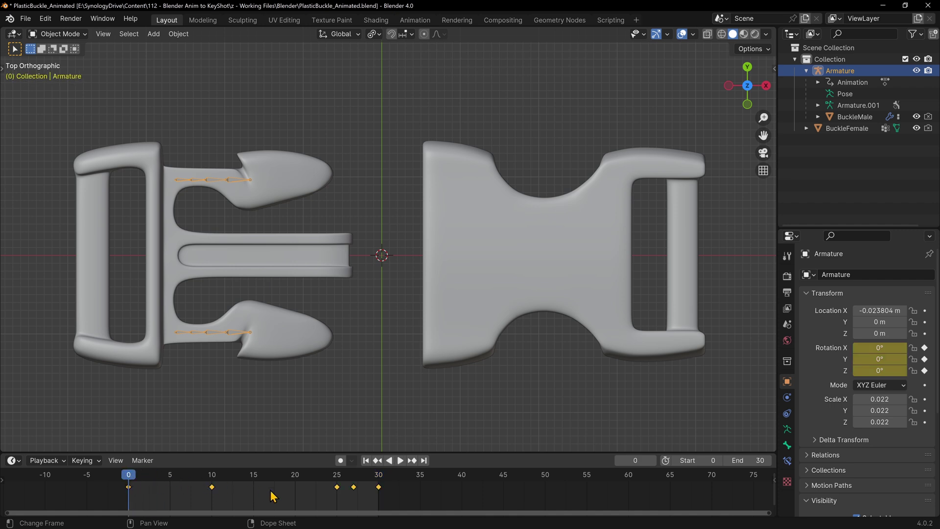
Scale the armature's keyframes by a factor of 32 along the timeline
{"action": "key", "text": "s"}
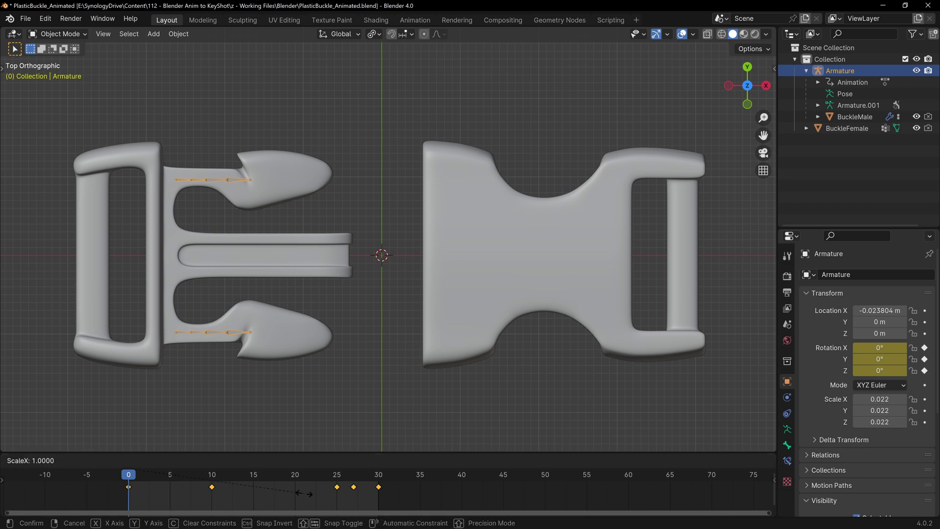
{"action": "key", "text": "Return"}
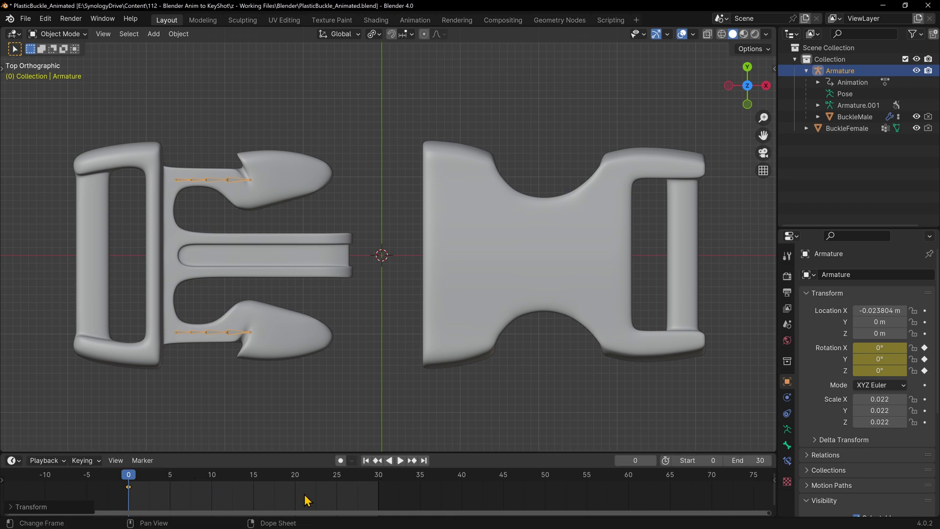
{"action": "scroll", "coordinate": [305, 499], "scroll_direction": "down", "scroll_amount": 8}
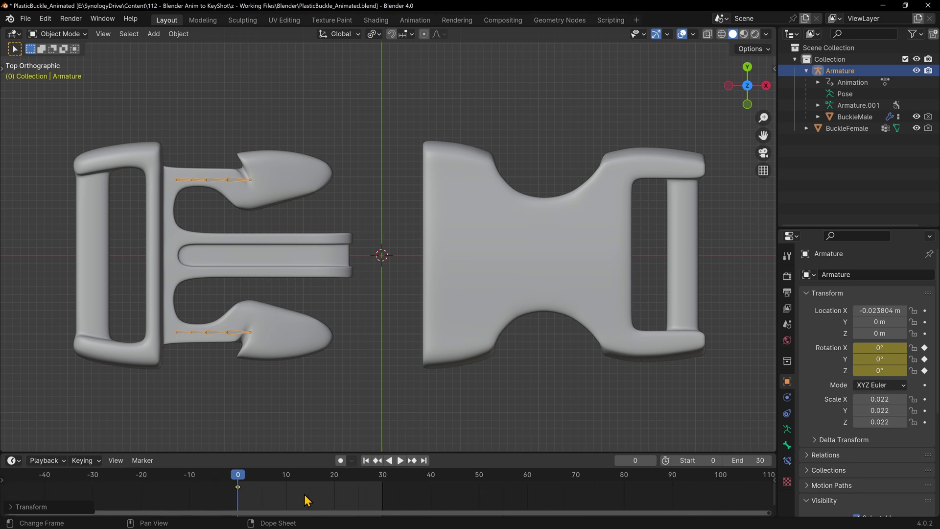
{"action": "middle_click_drag", "start_coordinate": [305, 499], "coordinate": [172, 496], "text": "ctrl"}
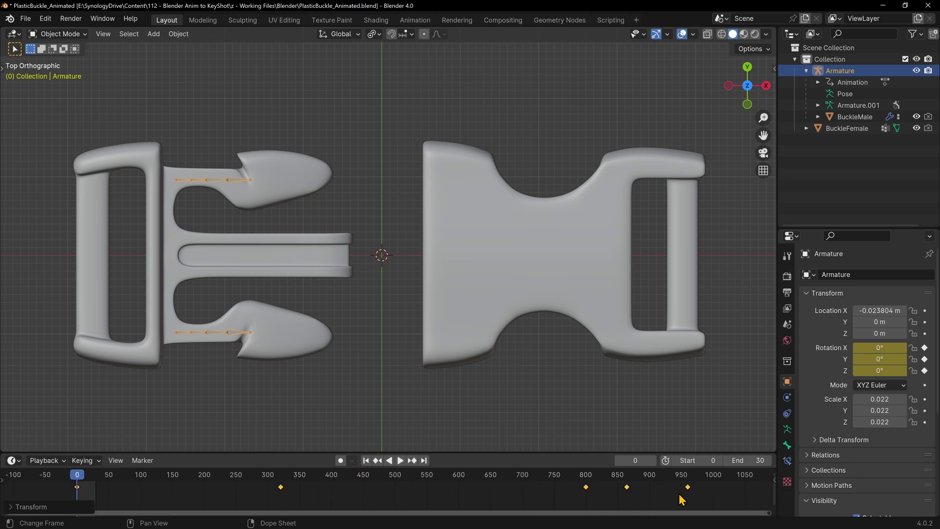
Set the scene end frame to 30*32 (960) and scrub the stretched animation
{"action": "left_click", "coordinate": [753, 459]}
{"action": "type", "text": "*32"}
{"action": "key", "text": "Return"}
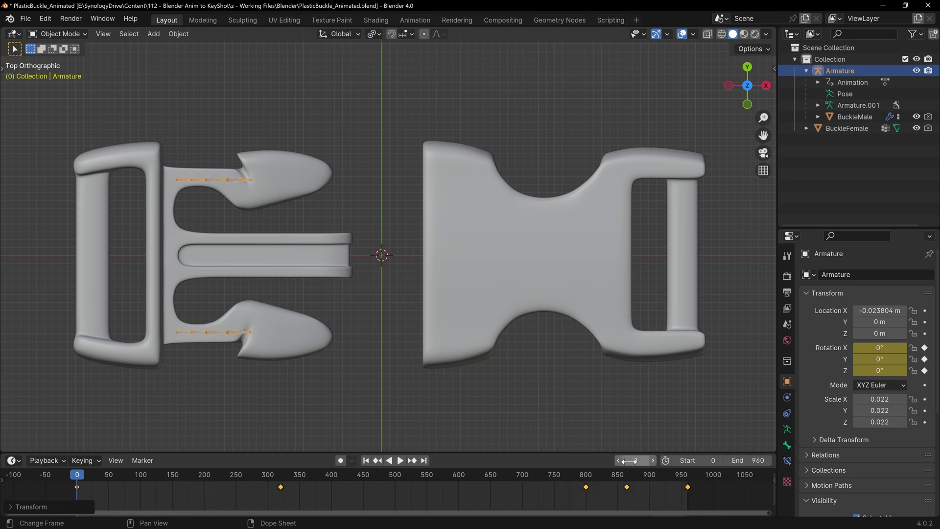
{"action": "left_click_drag", "start_coordinate": [90, 482], "coordinate": [716, 504]}
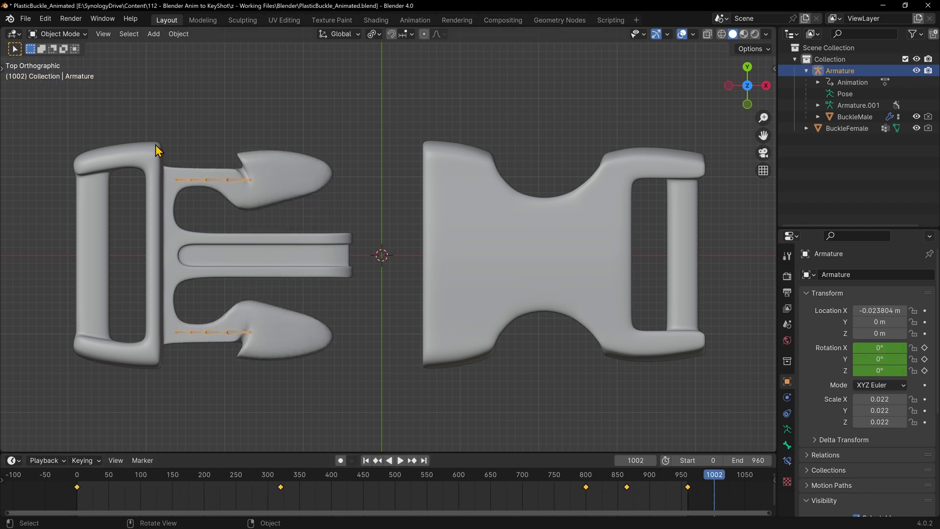
{"action": "left_click", "coordinate": [25, 18]}
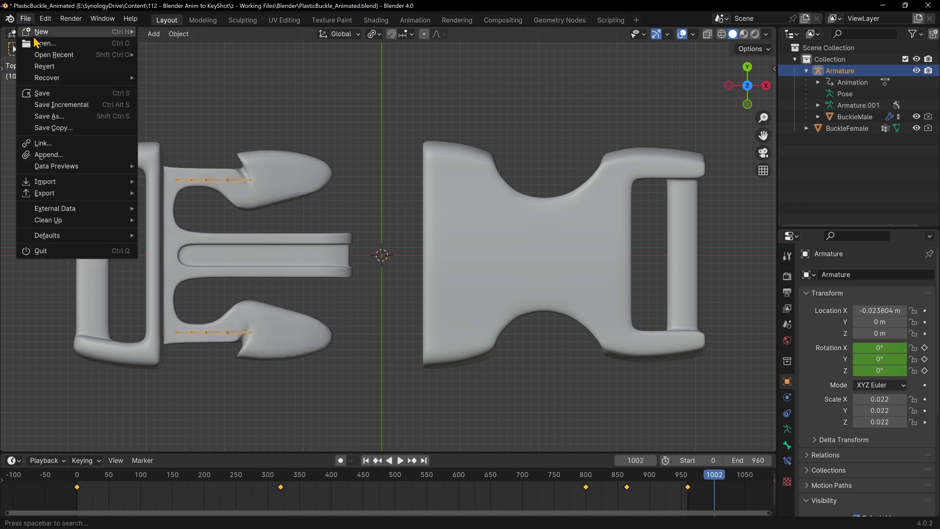
Export the rig as FBX with Bake Animation enabled and drop it into KeyShot
{"action": "mouse_move", "coordinate": [72, 194]}
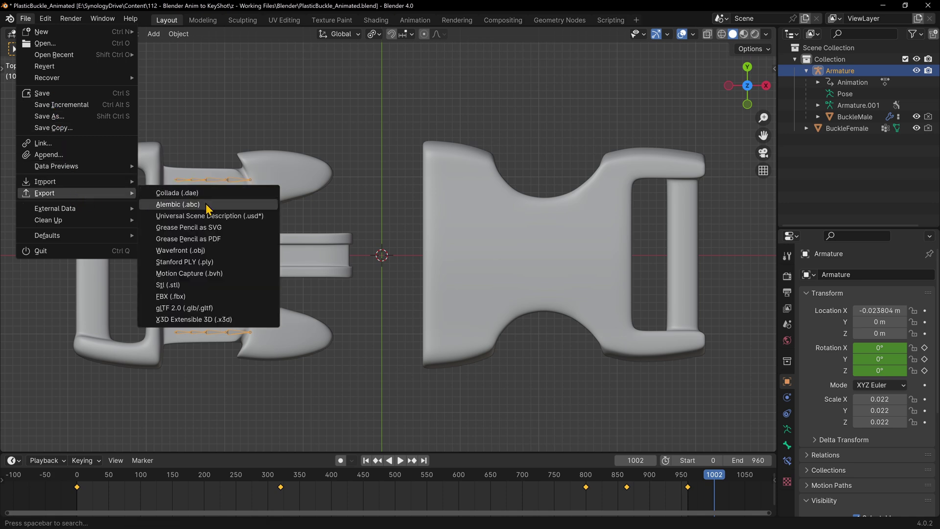
{"action": "left_click", "coordinate": [203, 295]}
{"action": "left_click", "coordinate": [602, 397]}
{"action": "scroll", "coordinate": [631, 332], "scroll_direction": "down", "scroll_amount": 4}
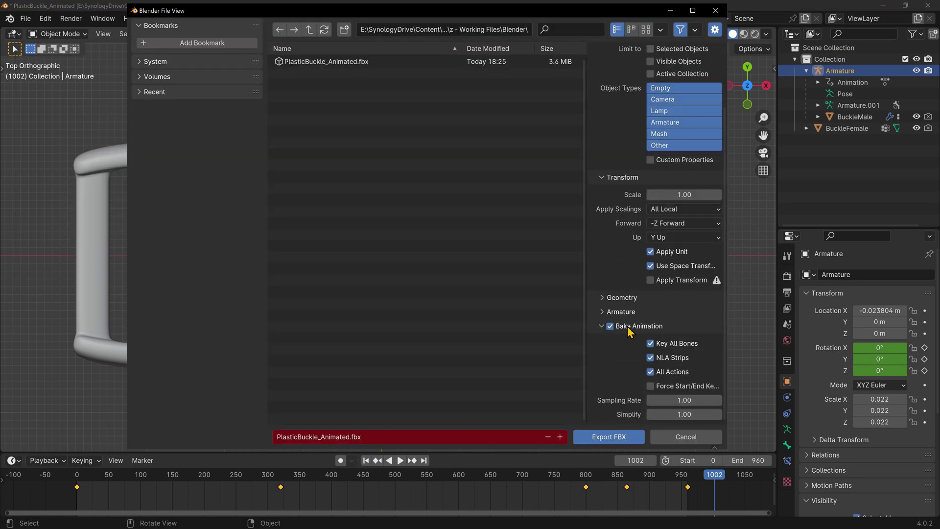
{"action": "left_click", "coordinate": [604, 441]}
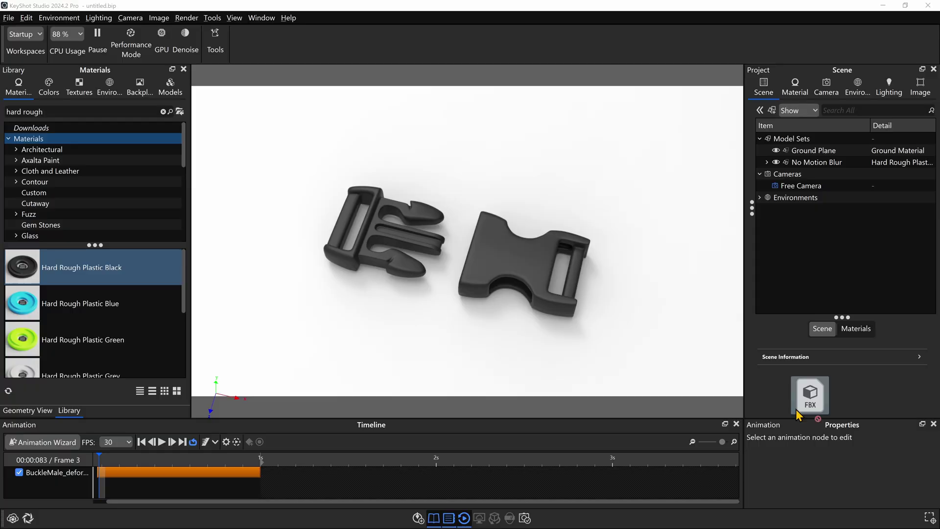
{"action": "left_click_drag", "start_coordinate": [835, 398], "coordinate": [459, 204]}
Import the second buckle FBX and shorten the first animation track's duration
{"action": "left_click", "coordinate": [549, 480]}
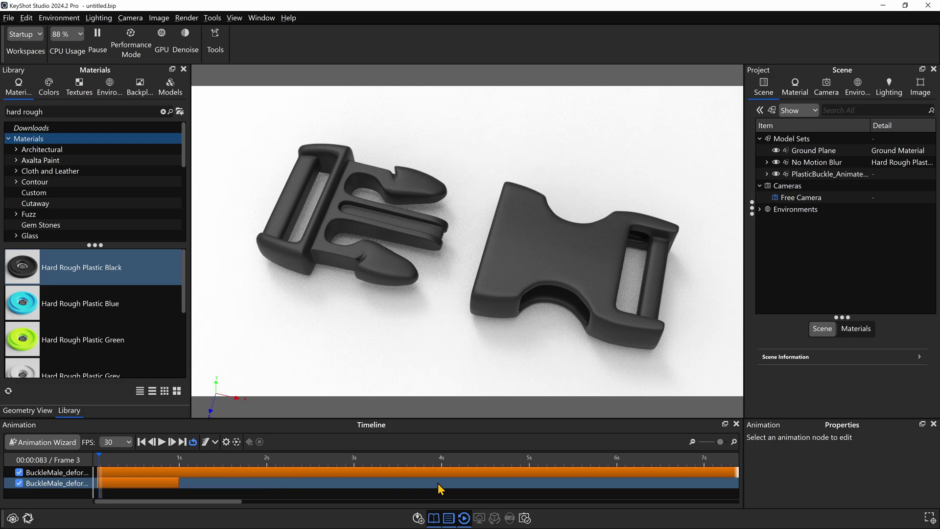
{"action": "scroll", "coordinate": [439, 488], "scroll_direction": "down", "scroll_amount": 5}
{"action": "left_click_drag", "start_coordinate": [678, 470], "coordinate": [116, 464]}
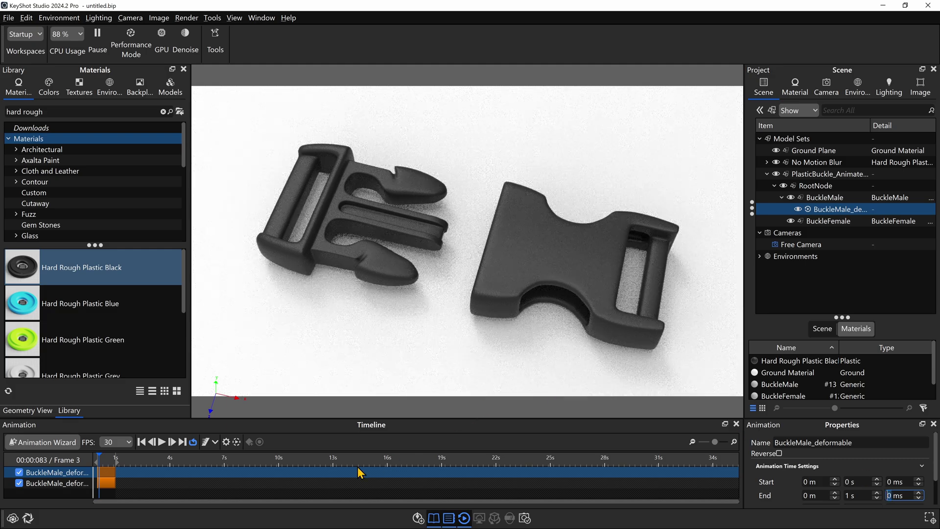
{"action": "scroll", "coordinate": [360, 472], "scroll_direction": "up", "scroll_amount": 5}
Place the second buckle pair above the first, apply Hard Rough Plastic Black, and hide the timeline
{"action": "left_click_drag", "start_coordinate": [477, 274], "coordinate": [478, 365]}
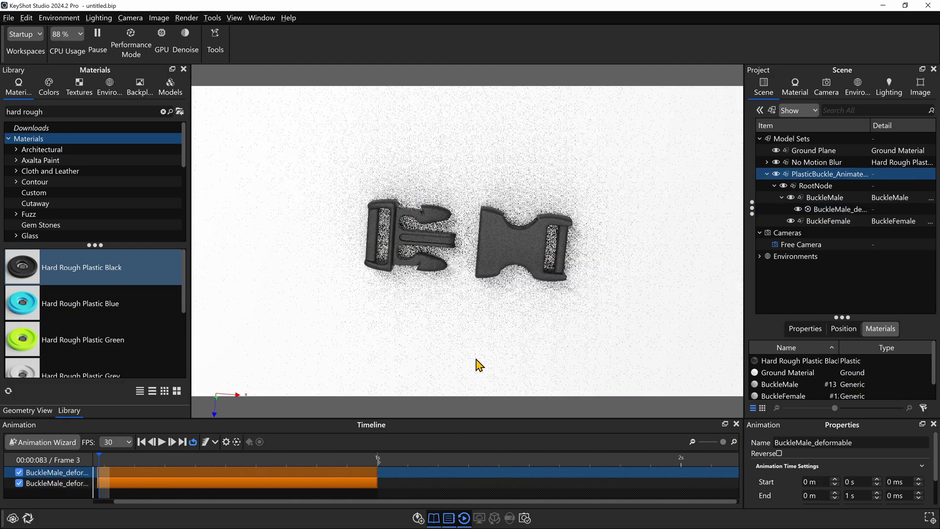
{"action": "left_click_drag", "start_coordinate": [447, 317], "coordinate": [479, 227]}
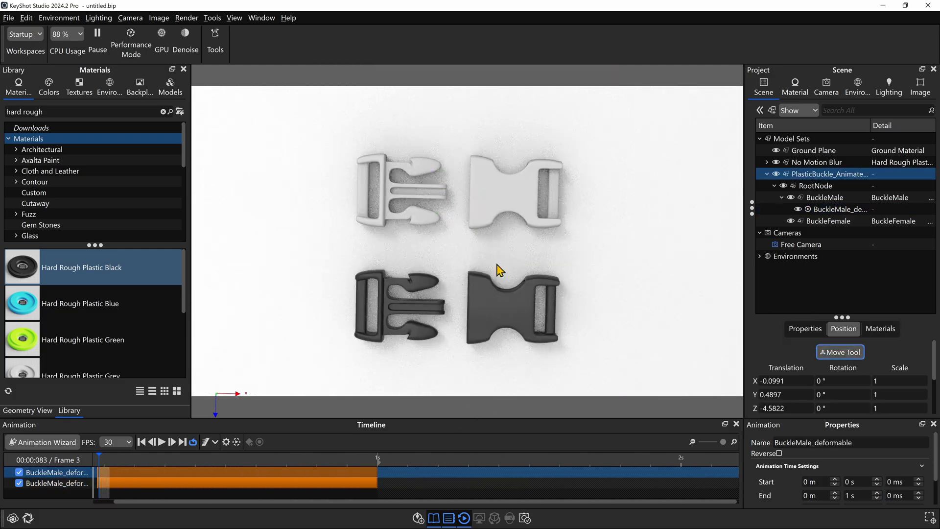
{"action": "left_click_drag", "start_coordinate": [274, 471], "coordinate": [336, 471]}
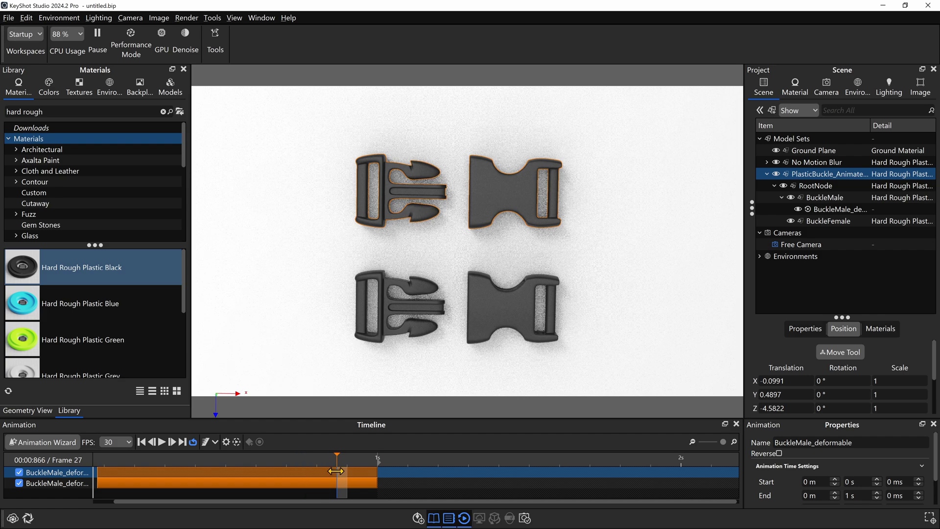
{"action": "left_click", "coordinate": [463, 518]}
{"action": "left_click", "coordinate": [704, 359]}
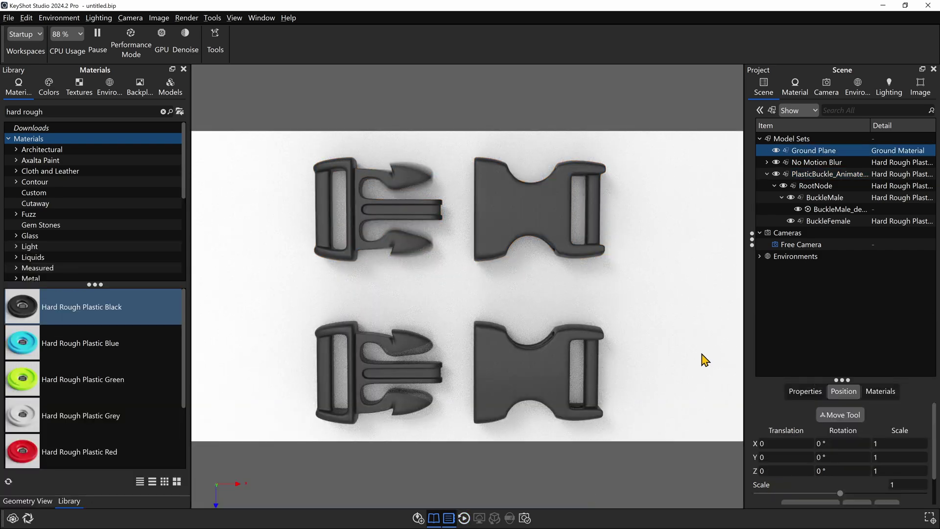